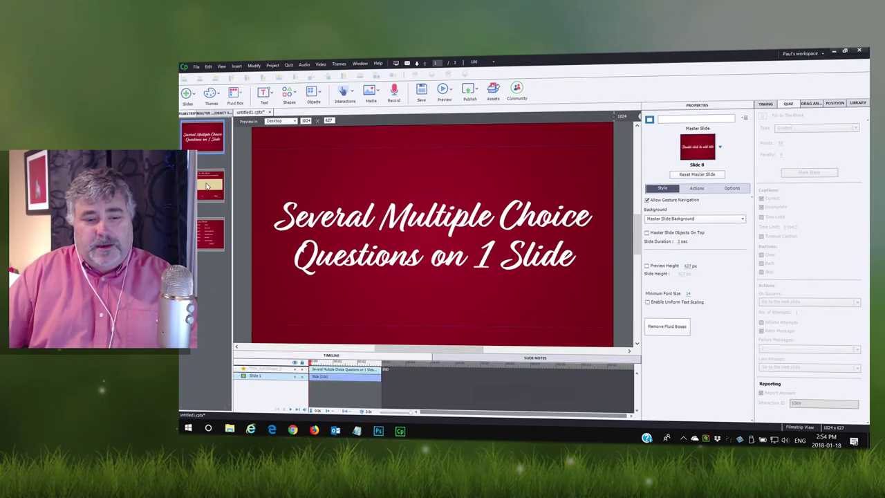
Step: Open the second slide, the Fill-In-The-Blank quiz with sky, ocean and grass colour questions
{"action": "left_click", "coordinate": [206, 186]}
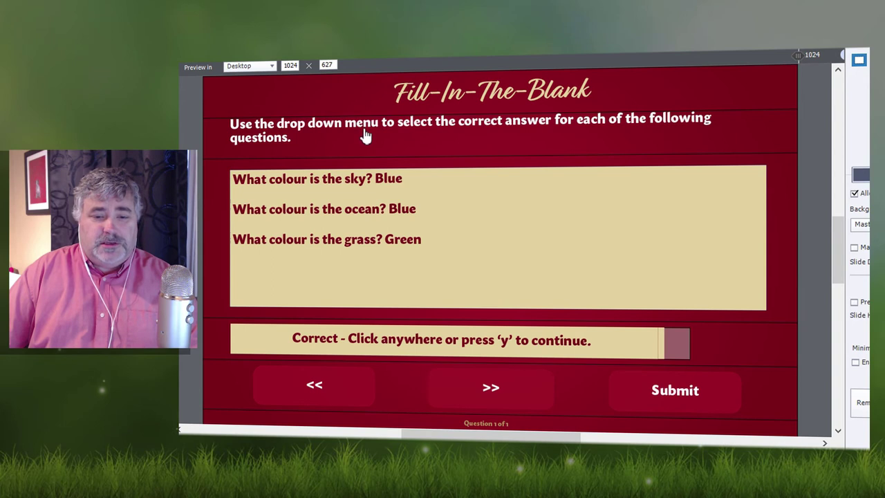
Step: Replace the slide title 'Fill-In-The-Blank' with 'Multiple Choice'
{"action": "left_click", "coordinate": [489, 96]}
{"action": "triple_click", "coordinate": [506, 95]}
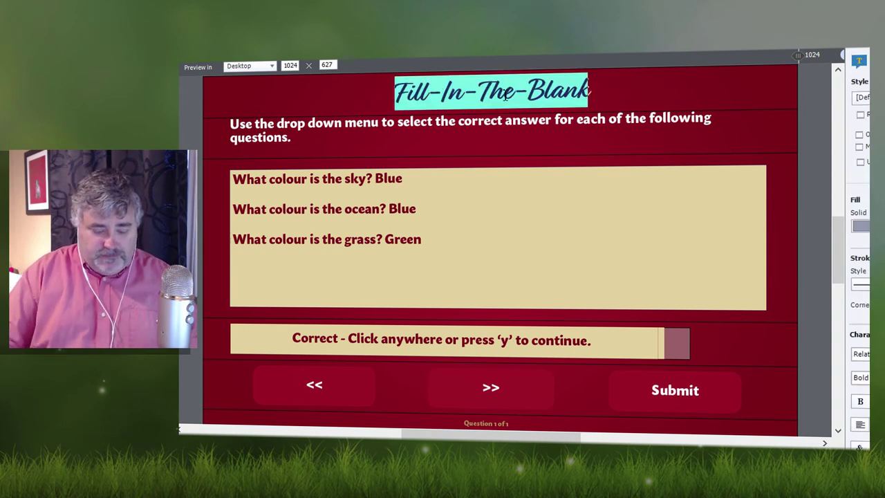
{"action": "type", "text": "Mu"}
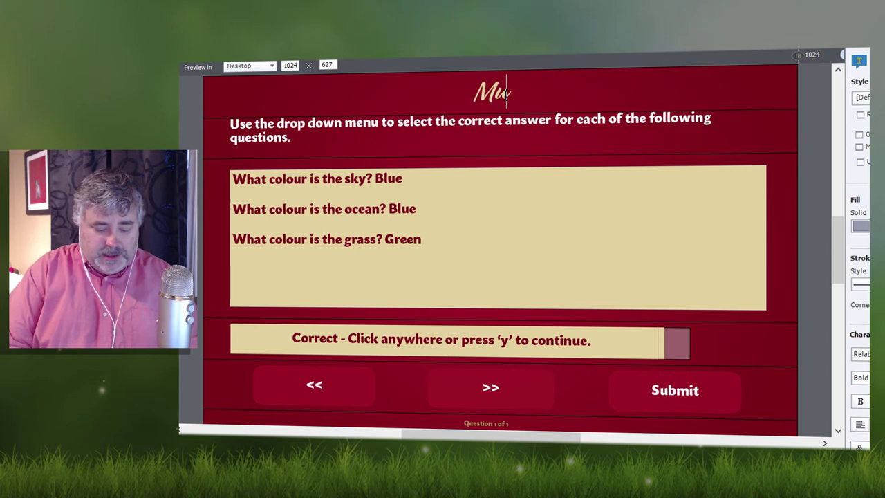
{"action": "type", "text": "ltiple Choice"}
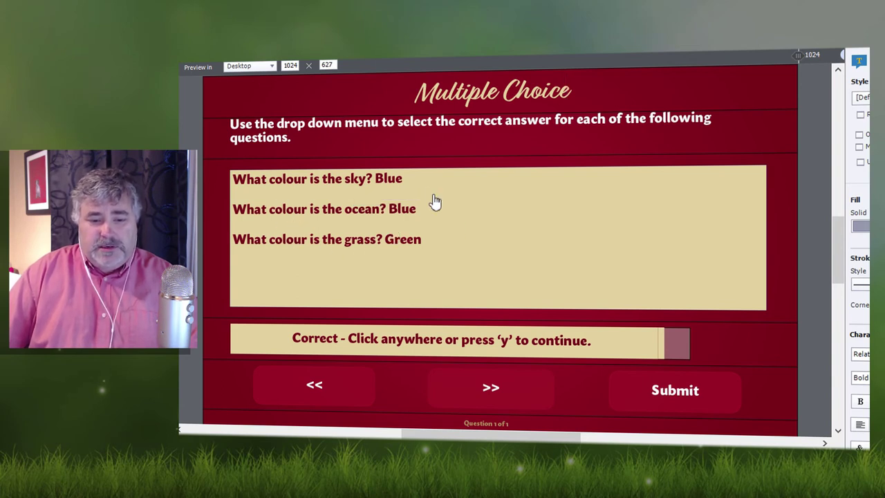
{"action": "left_click", "coordinate": [406, 181]}
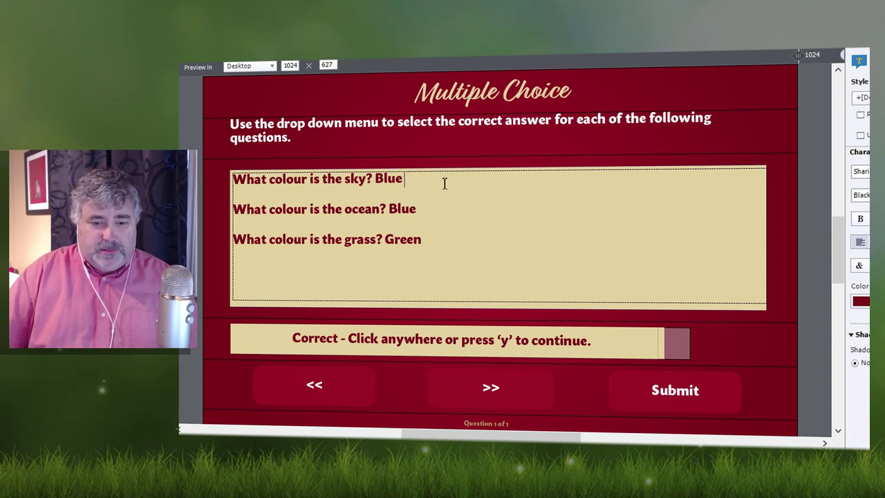
Step: Mark the answers Blue (sky), Blue (ocean) and Green (grass) as blanks
{"action": "left_click", "coordinate": [374, 179]}
{"action": "key", "text": "BackSpace"}
{"action": "double_click", "coordinate": [391, 179]}
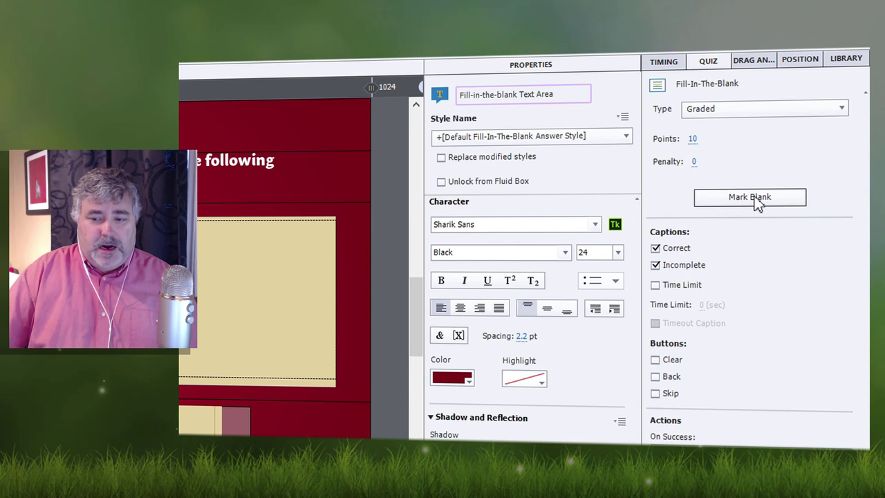
{"action": "left_click", "coordinate": [756, 197]}
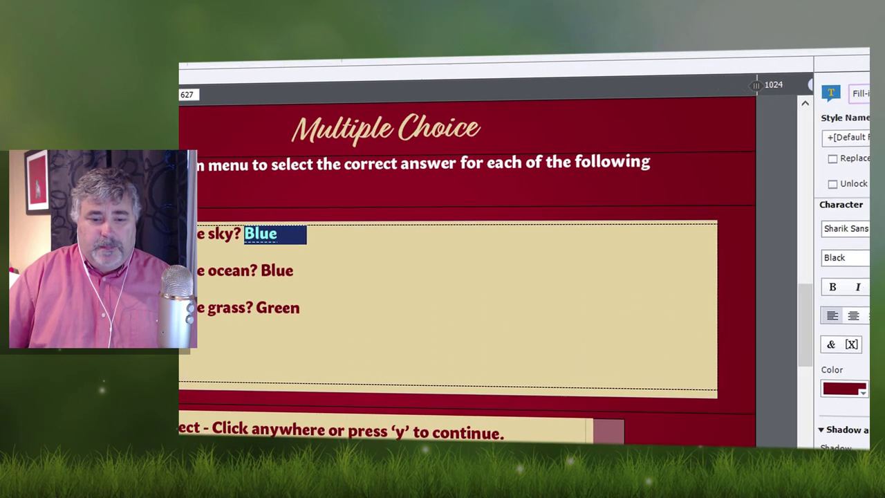
{"action": "left_click", "coordinate": [462, 273]}
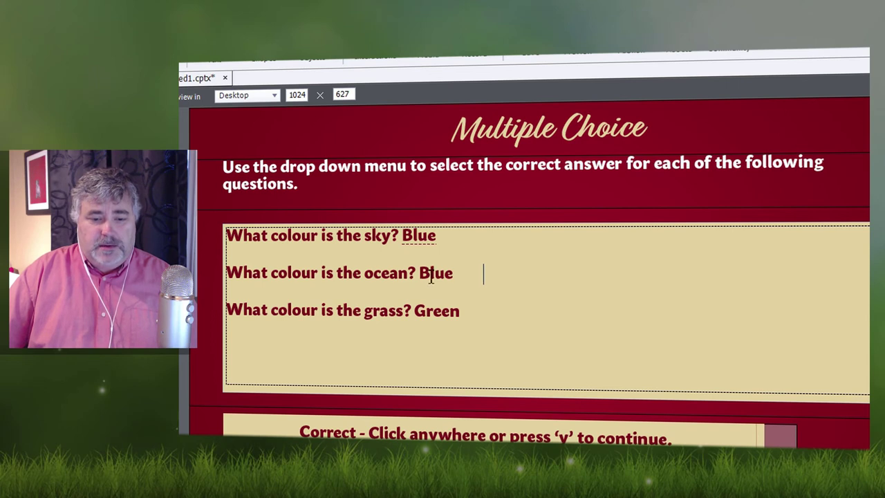
{"action": "left_click_drag", "start_coordinate": [421, 274], "coordinate": [490, 273]}
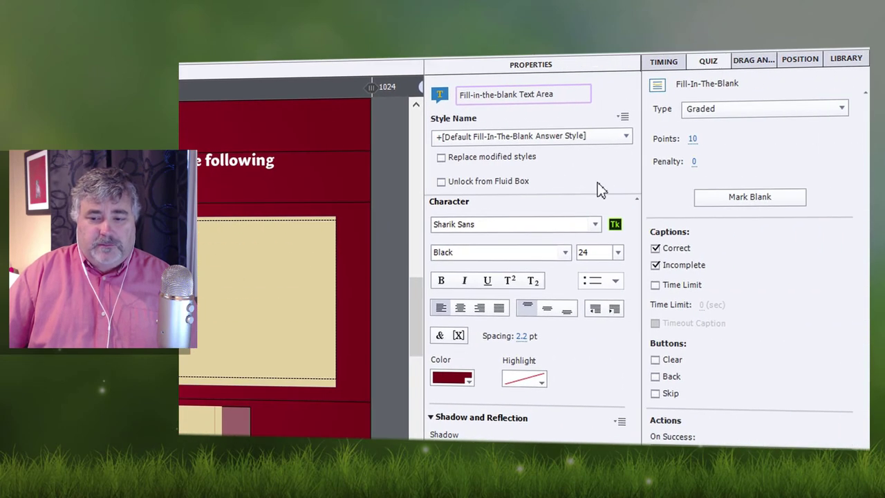
{"action": "left_click", "coordinate": [762, 198]}
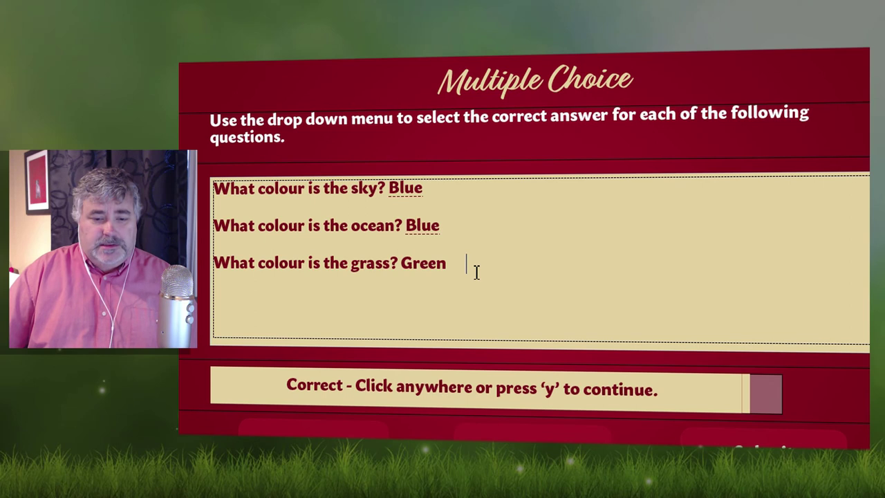
{"action": "left_click_drag", "start_coordinate": [405, 268], "coordinate": [496, 262]}
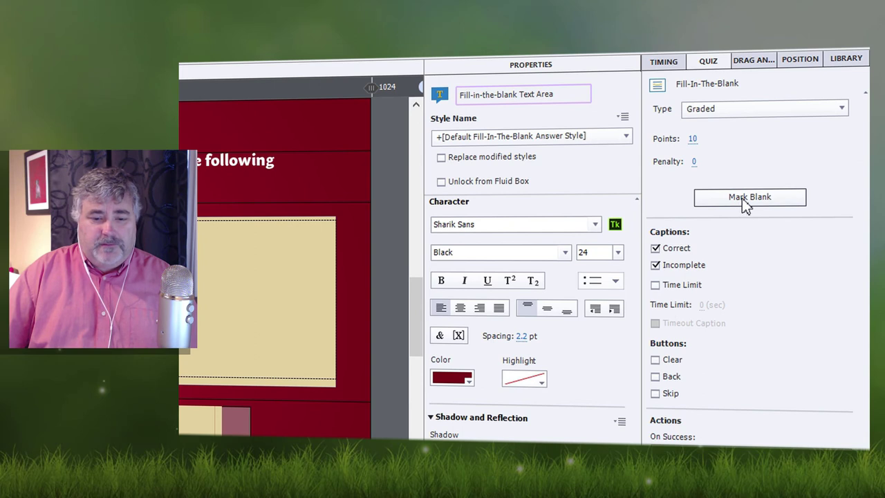
{"action": "left_click", "coordinate": [746, 201]}
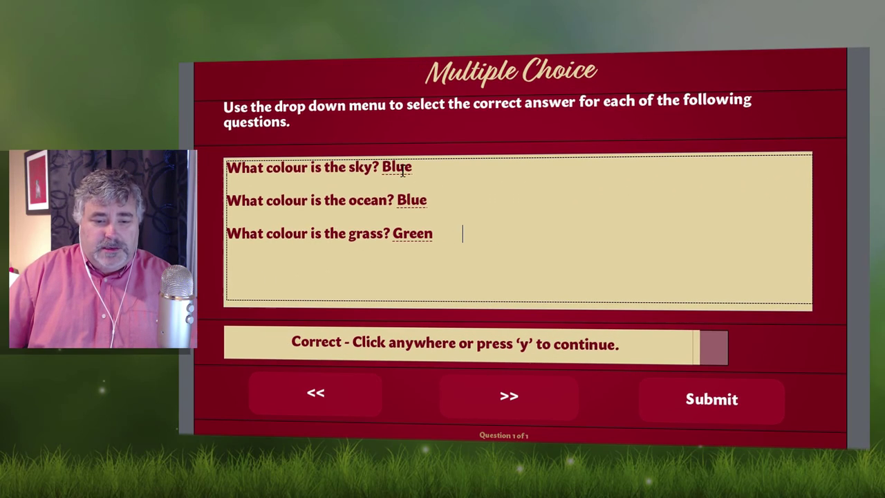
{"action": "left_click", "coordinate": [401, 168]}
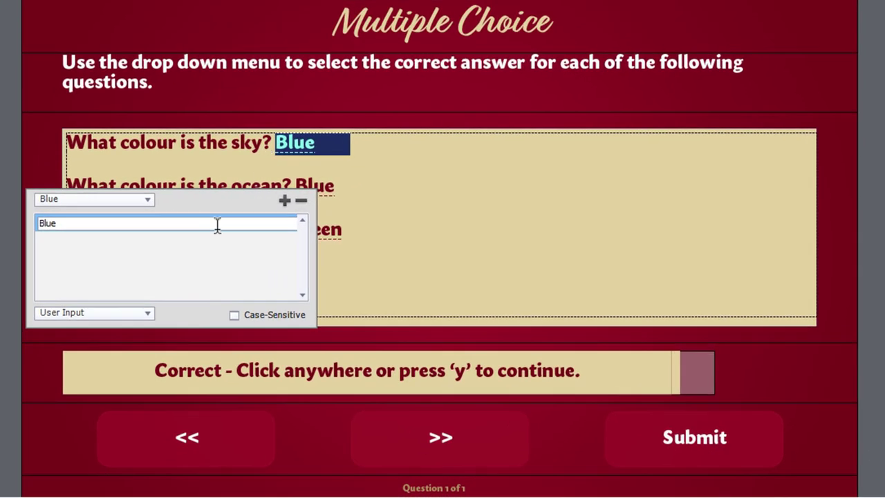
Step: Set the sky blank to a shuffled dropdown list of Blue, Green, Yellow and Black
{"action": "left_click", "coordinate": [119, 318]}
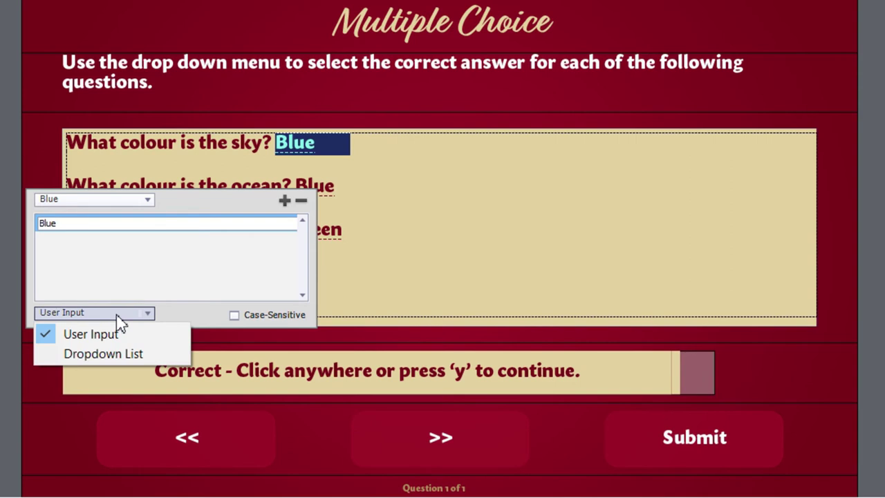
{"action": "left_click", "coordinate": [113, 353]}
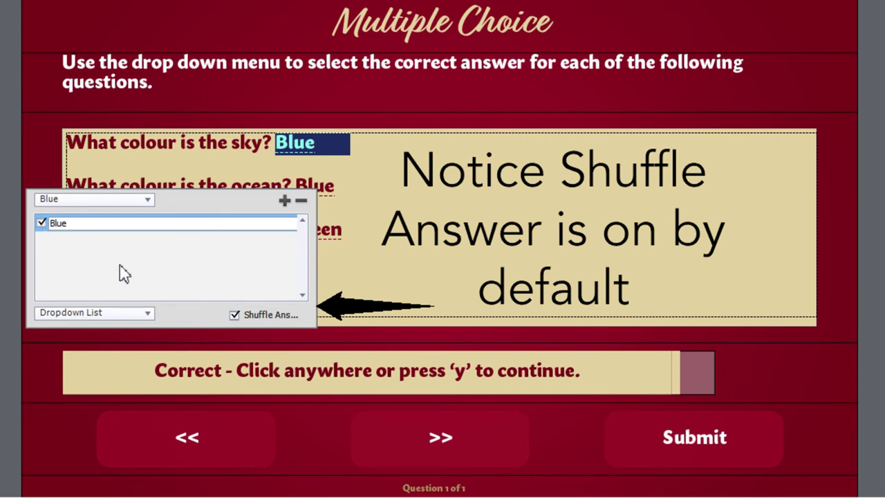
{"action": "left_click", "coordinate": [285, 202]}
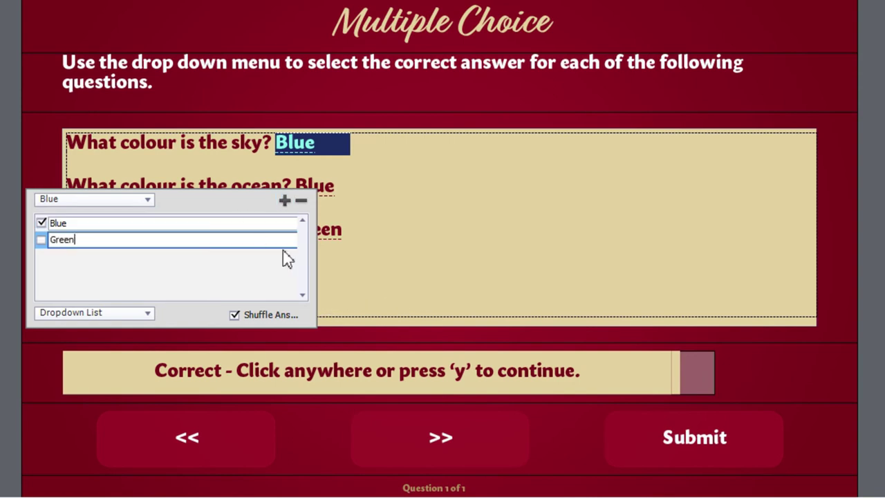
{"action": "left_click", "coordinate": [285, 200]}
{"action": "type", "text": "Yellow"}
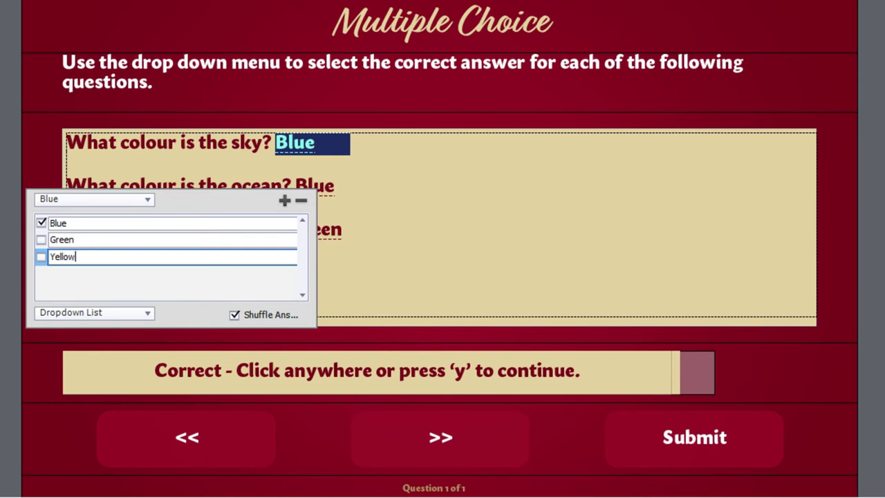
{"action": "left_click", "coordinate": [285, 201]}
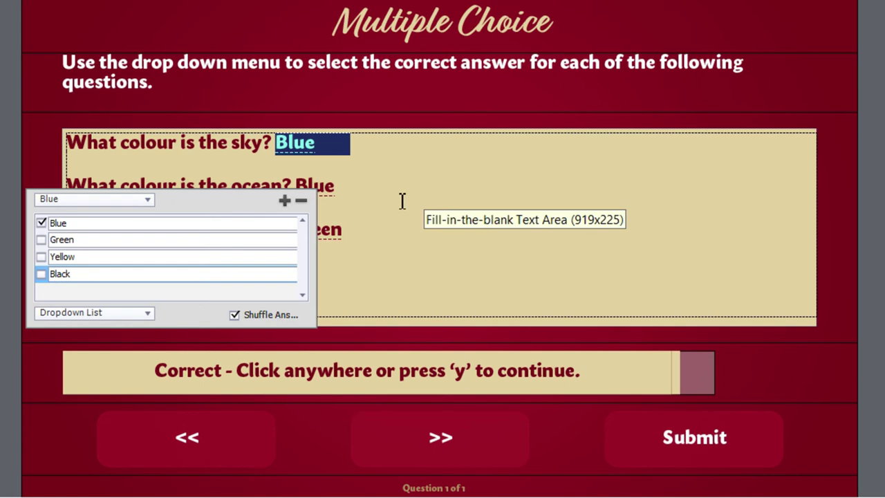
{"action": "left_click", "coordinate": [337, 187]}
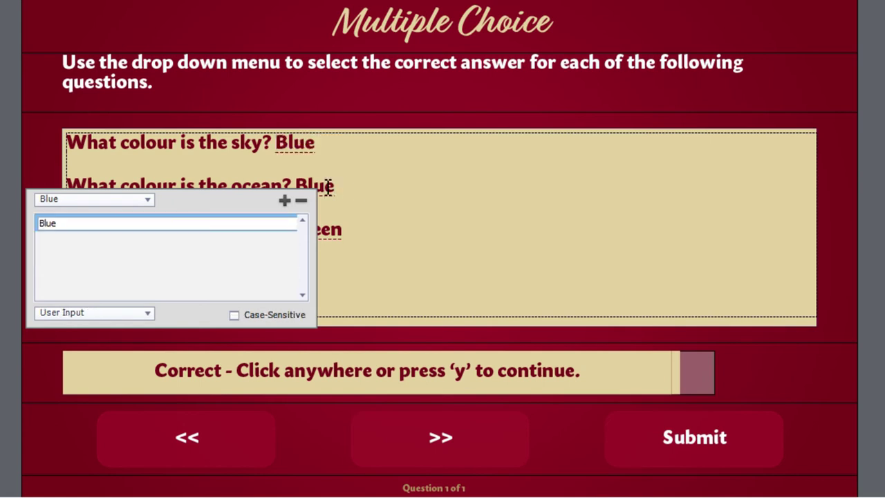
Step: Set the ocean blank to a shuffled dropdown of Blue (correct), Grey, Yellow and Green
{"action": "left_click", "coordinate": [67, 314]}
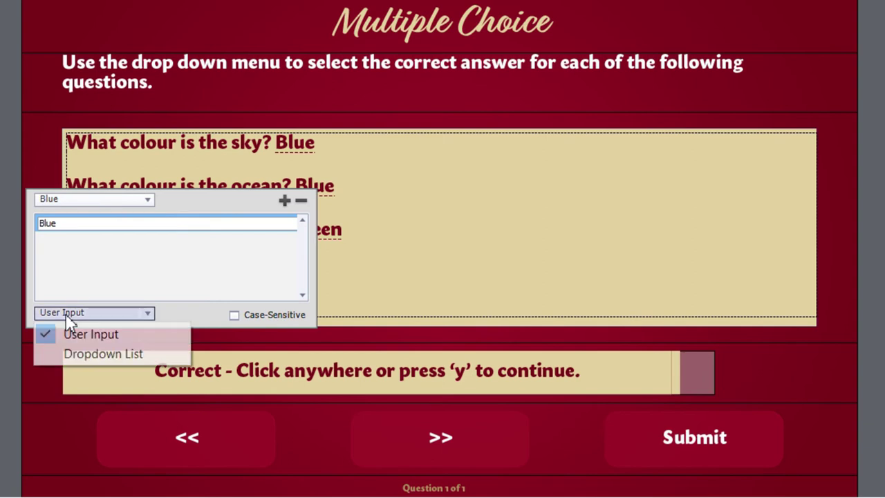
{"action": "left_click", "coordinate": [73, 352]}
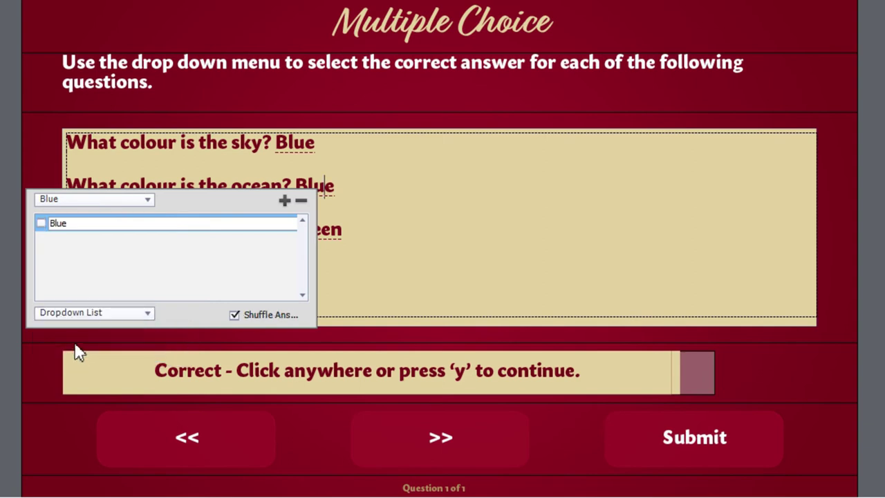
{"action": "left_click", "coordinate": [41, 223]}
{"action": "left_click", "coordinate": [285, 202]}
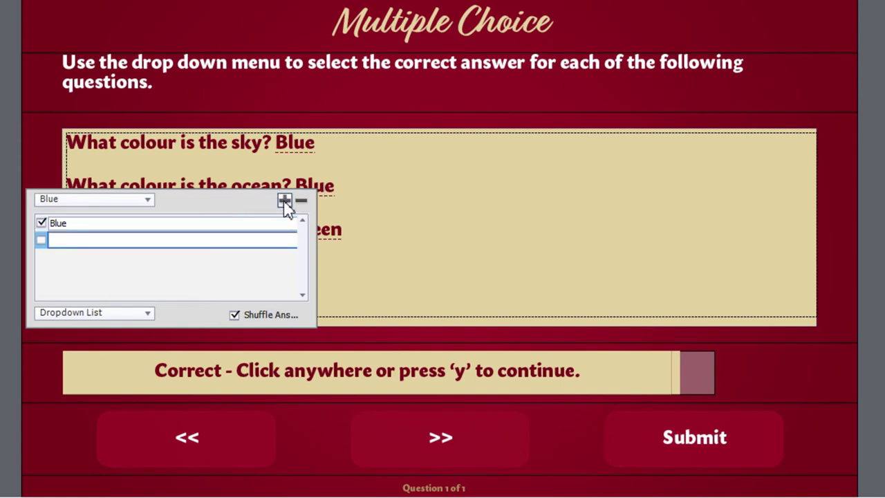
{"action": "type", "text": "Grey"}
{"action": "left_click", "coordinate": [286, 202]}
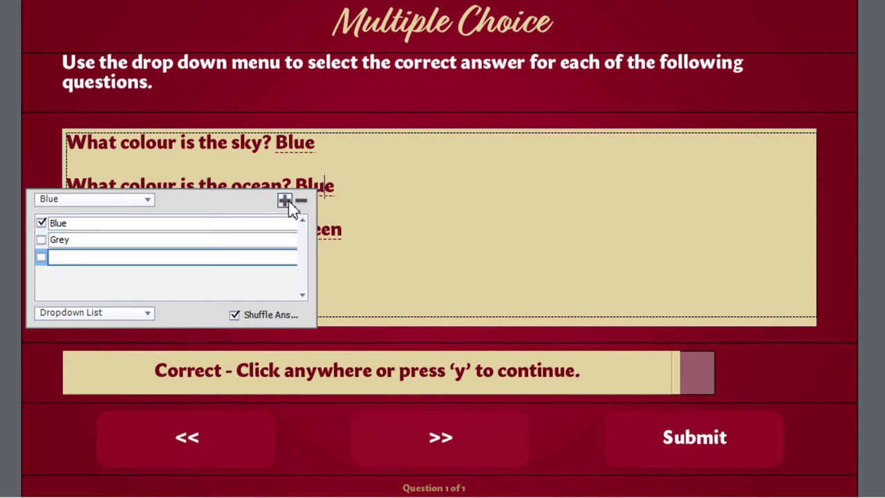
{"action": "type", "text": "Yellow"}
{"action": "left_click", "coordinate": [285, 201]}
{"action": "type", "text": "Green"}
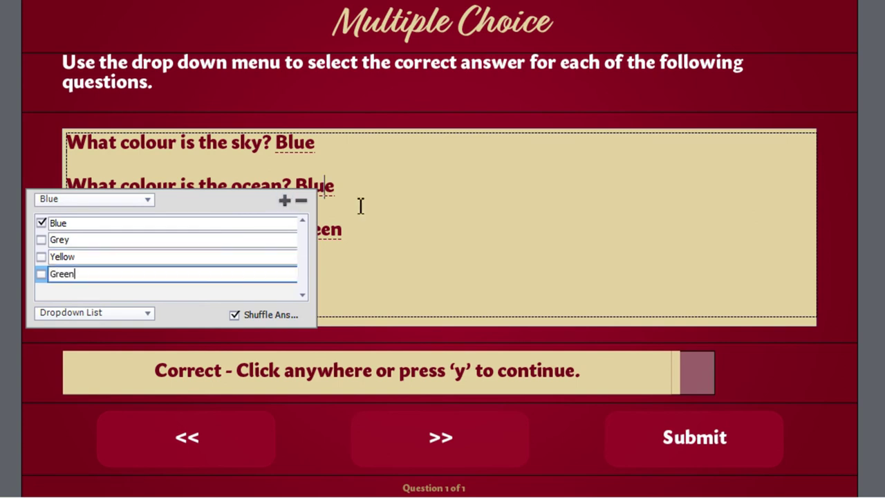
{"action": "left_click", "coordinate": [441, 244]}
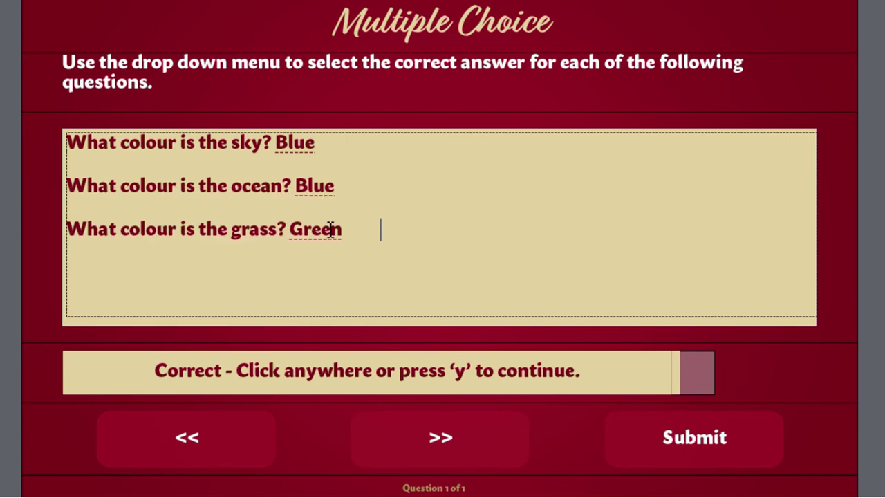
Step: Set the grass blank to a dropdown of Green (correct), Blue, Silver and Black
{"action": "left_click", "coordinate": [331, 231]}
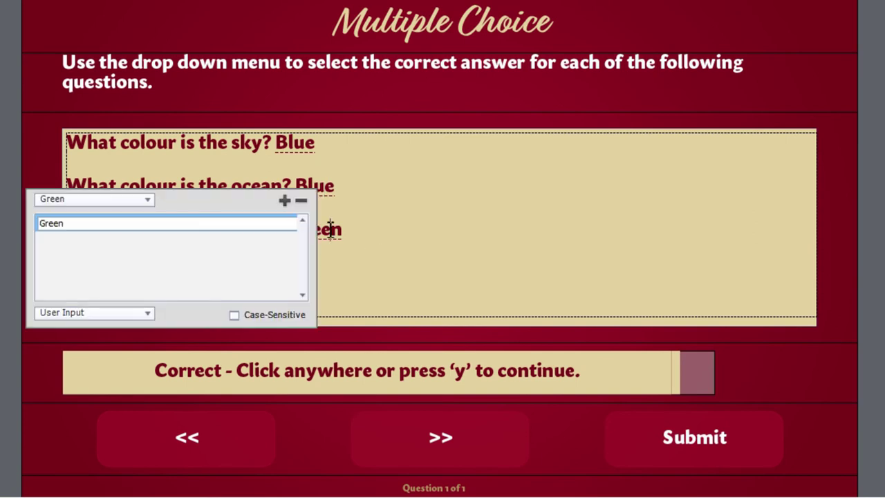
{"action": "left_click", "coordinate": [65, 313]}
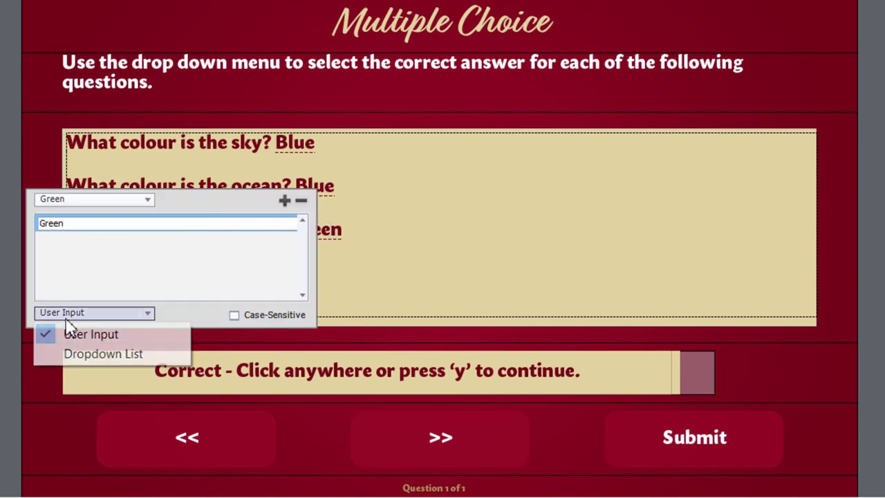
{"action": "left_click", "coordinate": [100, 352]}
{"action": "left_click", "coordinate": [42, 223]}
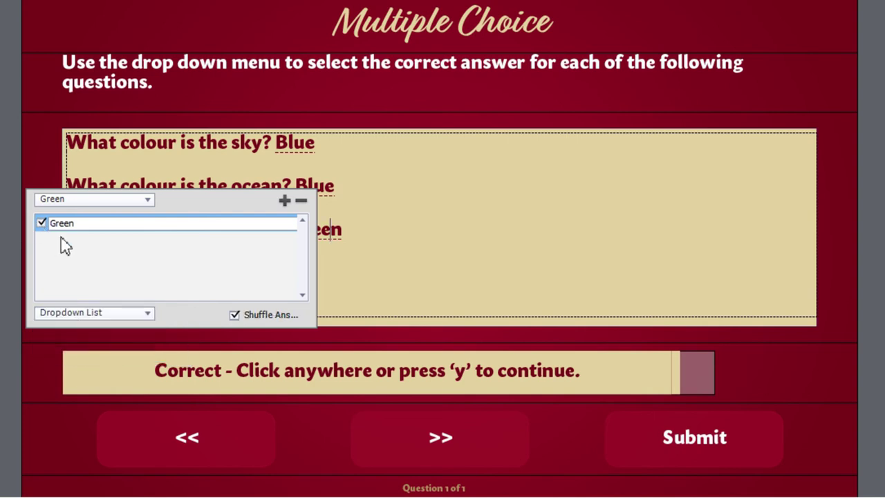
{"action": "left_click", "coordinate": [285, 201]}
{"action": "type", "text": "Blue"}
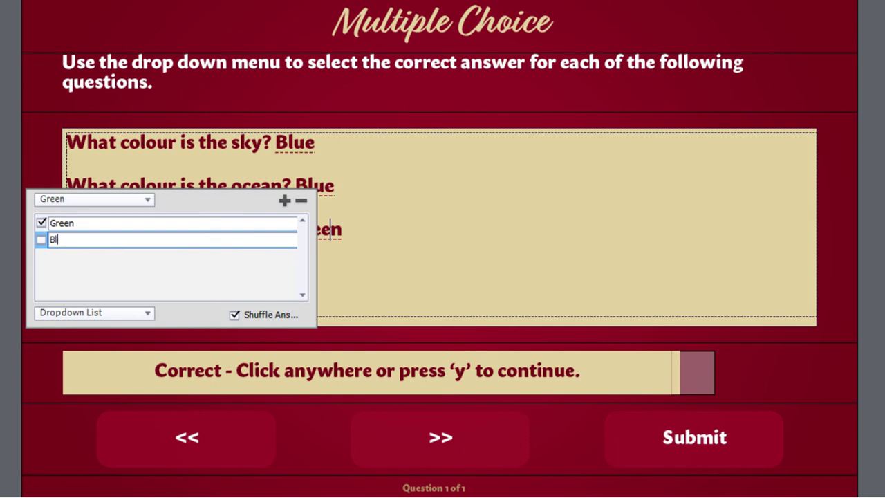
{"action": "left_click", "coordinate": [283, 206]}
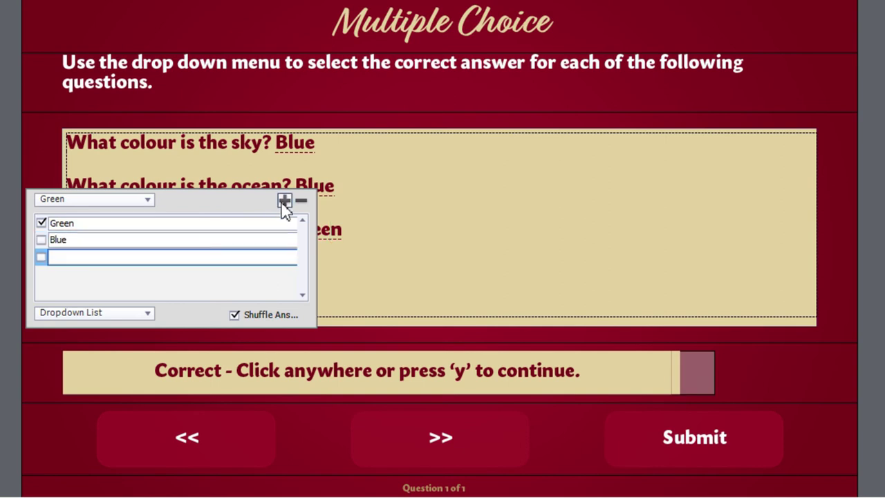
{"action": "type", "text": "Silver"}
{"action": "left_click", "coordinate": [284, 201]}
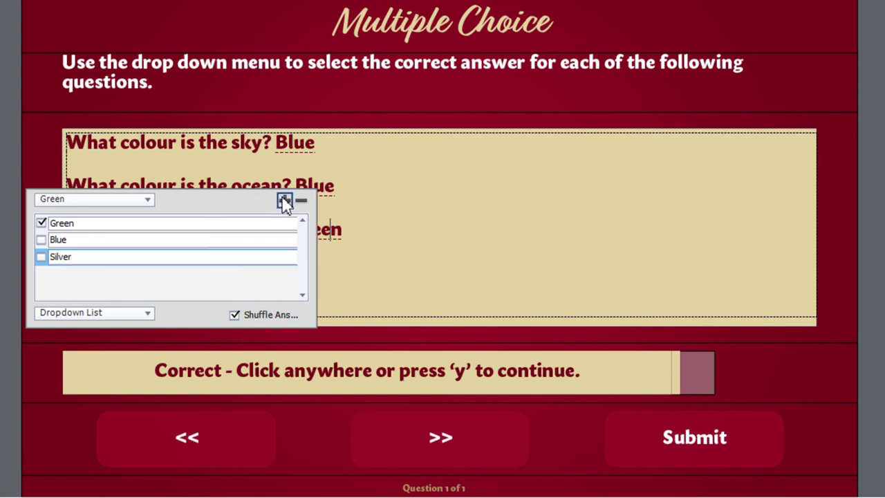
{"action": "type", "text": "ck"}
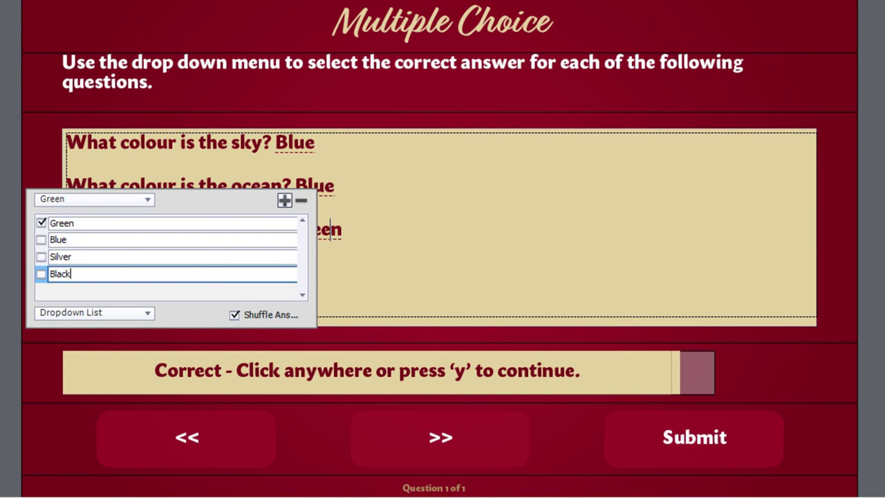
{"action": "left_click", "coordinate": [419, 264]}
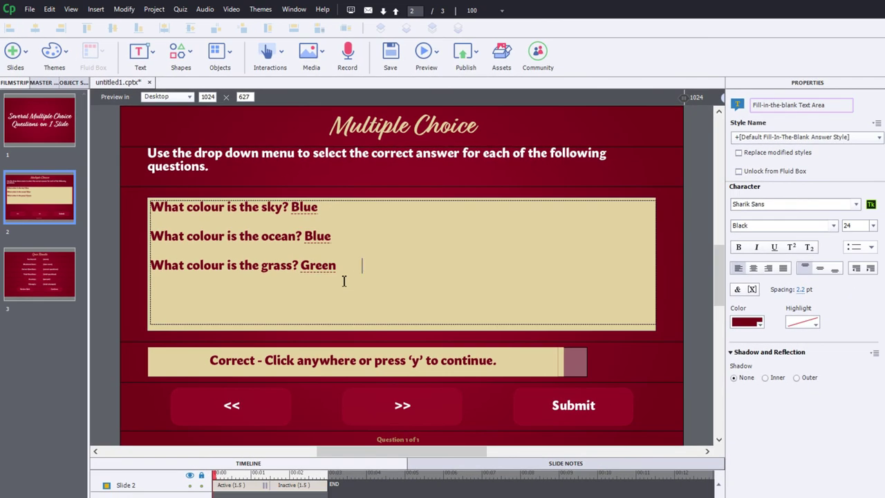
Step: Preview the project and submit wrong answers Green, Yellow and Silver
{"action": "left_click", "coordinate": [431, 60]}
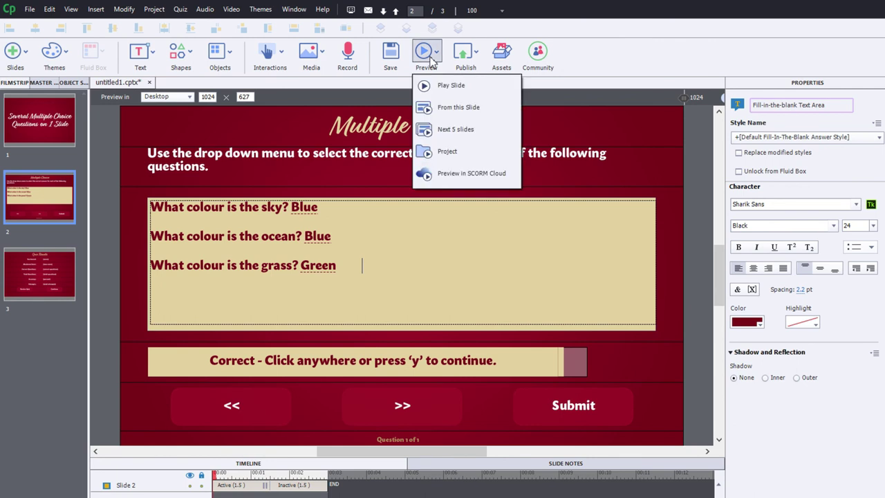
{"action": "left_click", "coordinate": [457, 155]}
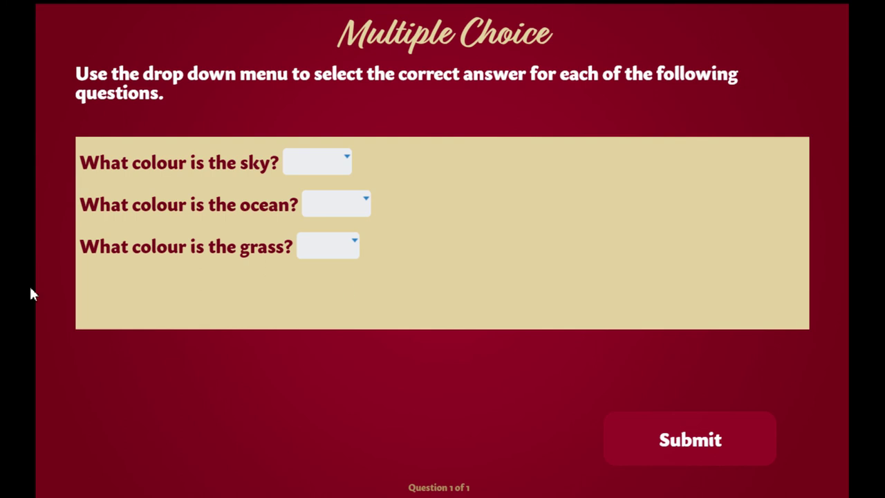
{"action": "left_click", "coordinate": [348, 163]}
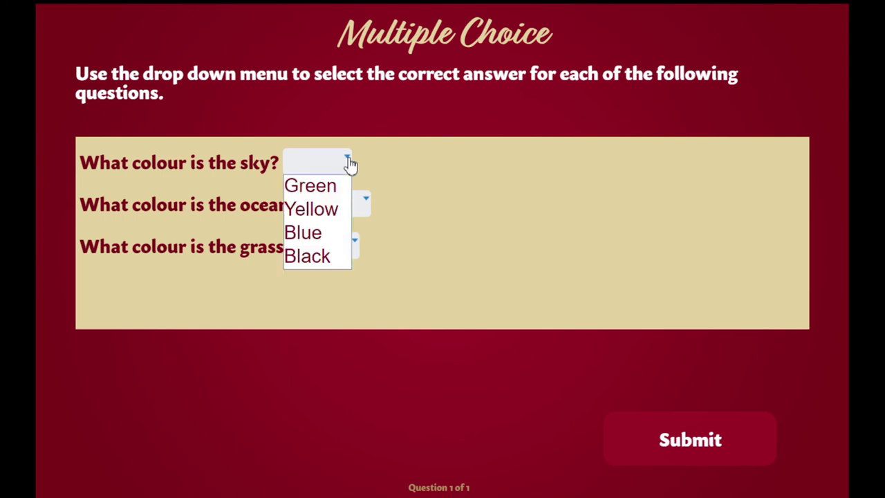
{"action": "left_click", "coordinate": [334, 194]}
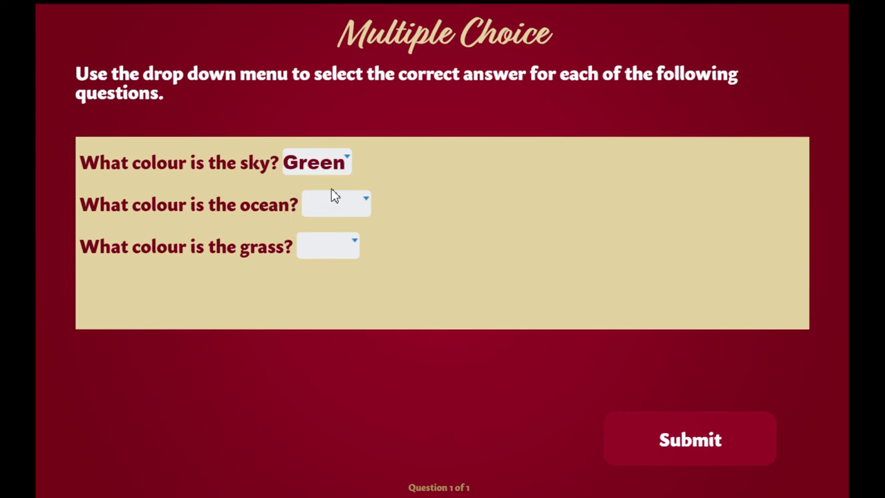
{"action": "left_click", "coordinate": [366, 206]}
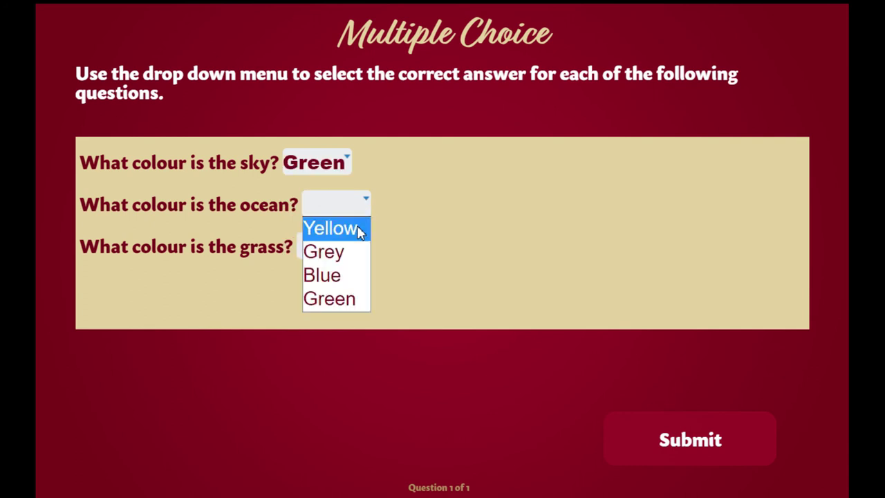
{"action": "left_click", "coordinate": [359, 230]}
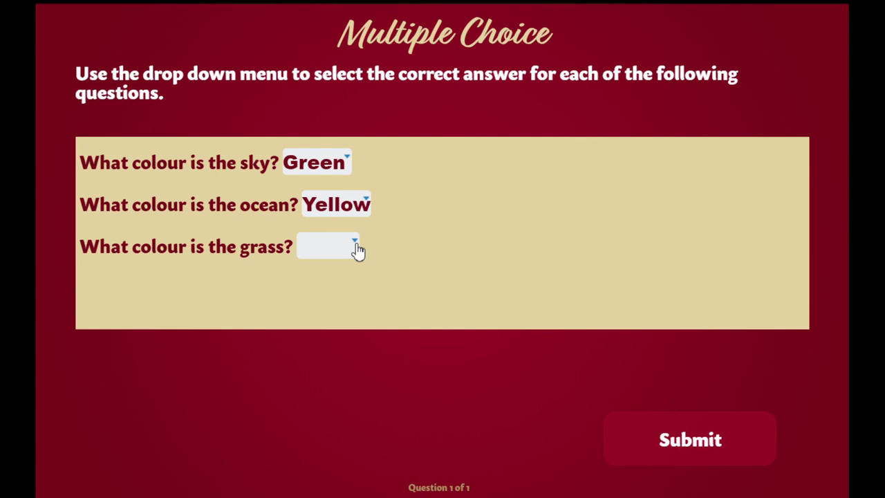
{"action": "left_click", "coordinate": [358, 248]}
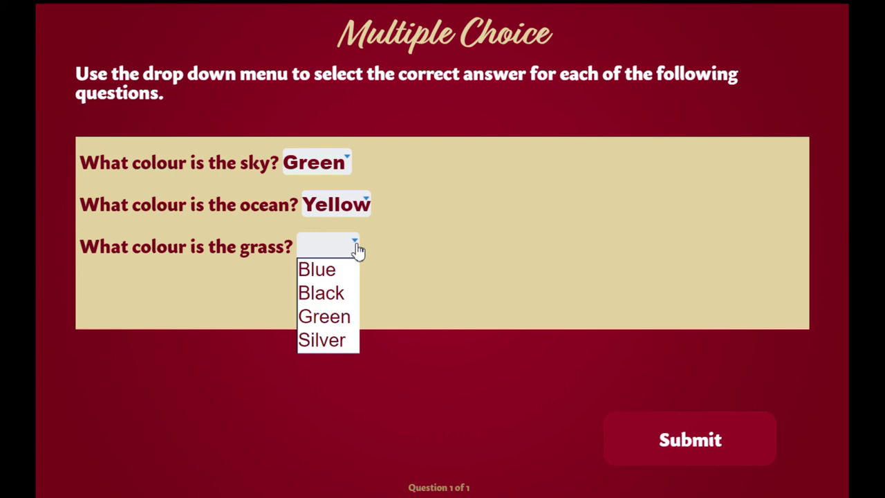
{"action": "left_click", "coordinate": [338, 343]}
{"action": "left_click", "coordinate": [688, 455]}
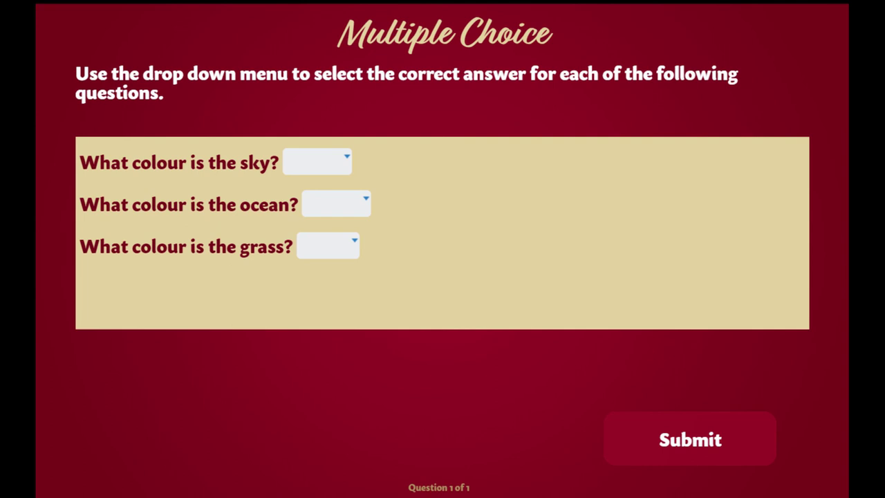
Step: Reselect the correct answers Blue, Blue and Green in the three dropdowns
{"action": "left_click", "coordinate": [329, 168]}
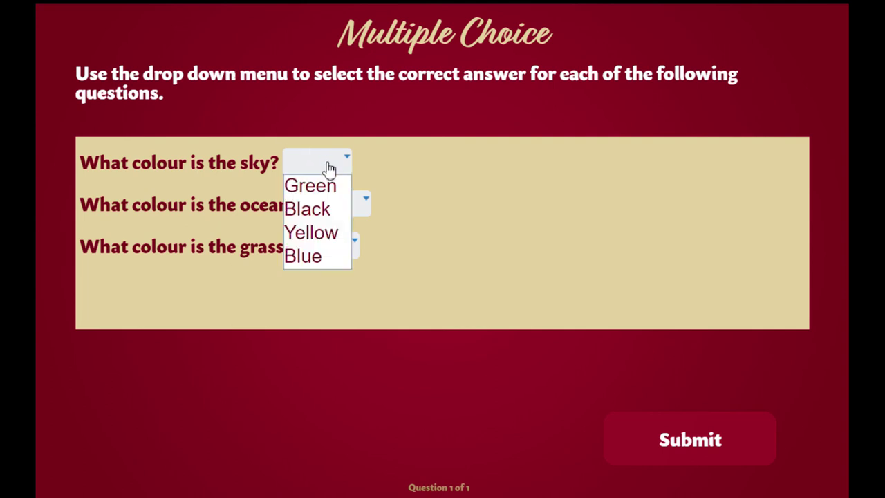
{"action": "left_click", "coordinate": [322, 262]}
{"action": "left_click", "coordinate": [345, 207]}
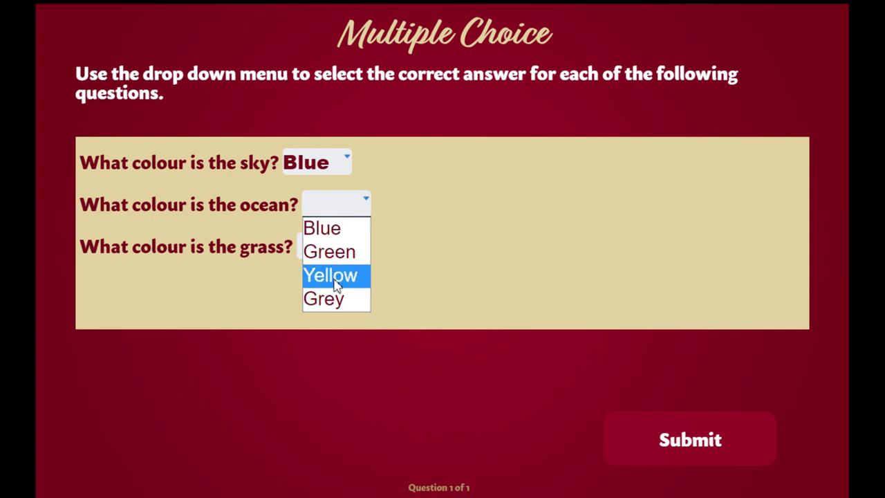
{"action": "left_click", "coordinate": [346, 235]}
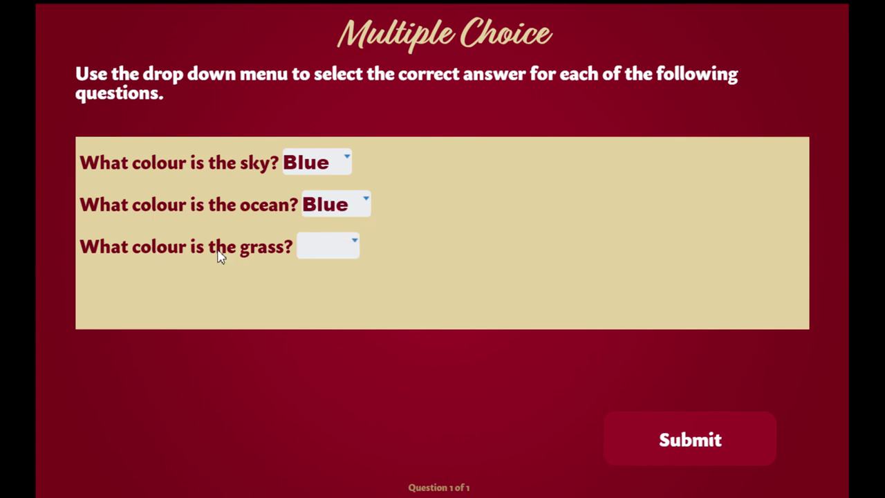
{"action": "left_click", "coordinate": [328, 256]}
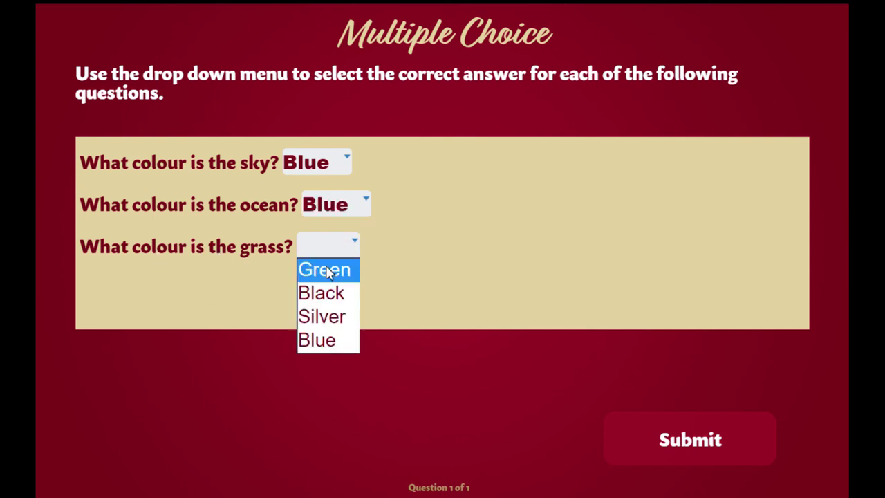
{"action": "left_click", "coordinate": [328, 275]}
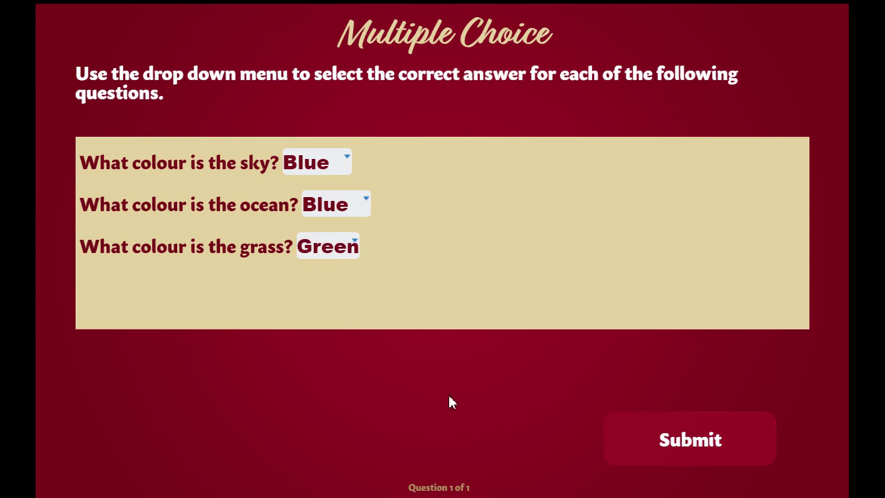